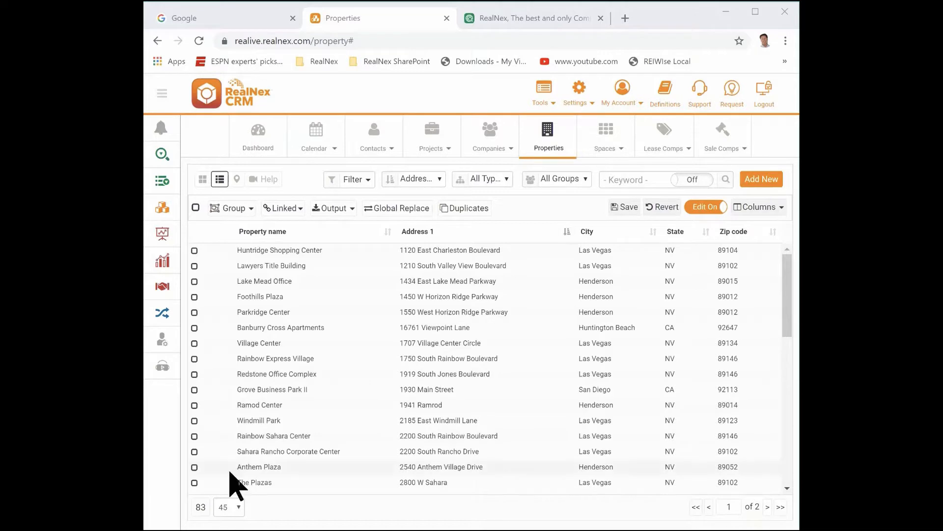
# Show the properties on the map, and return to the list view
pyautogui.click(236, 180)
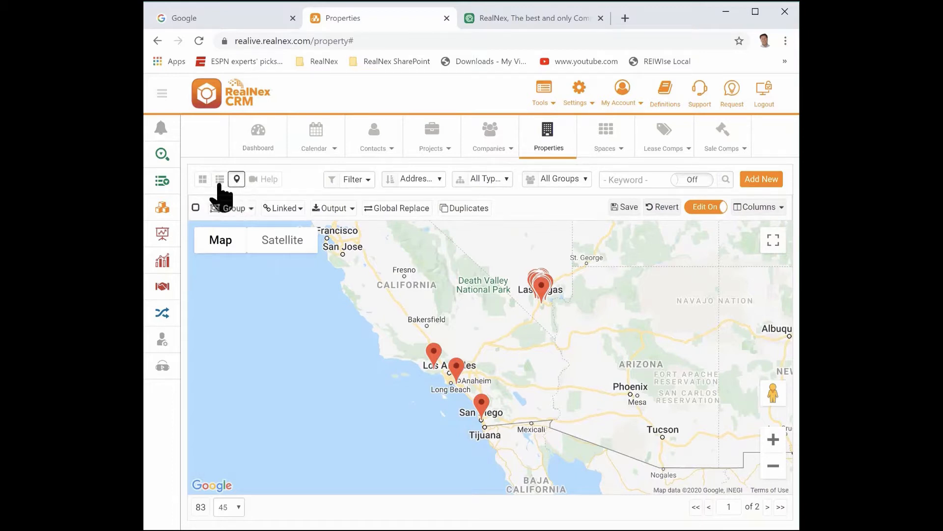
pyautogui.click(220, 179)
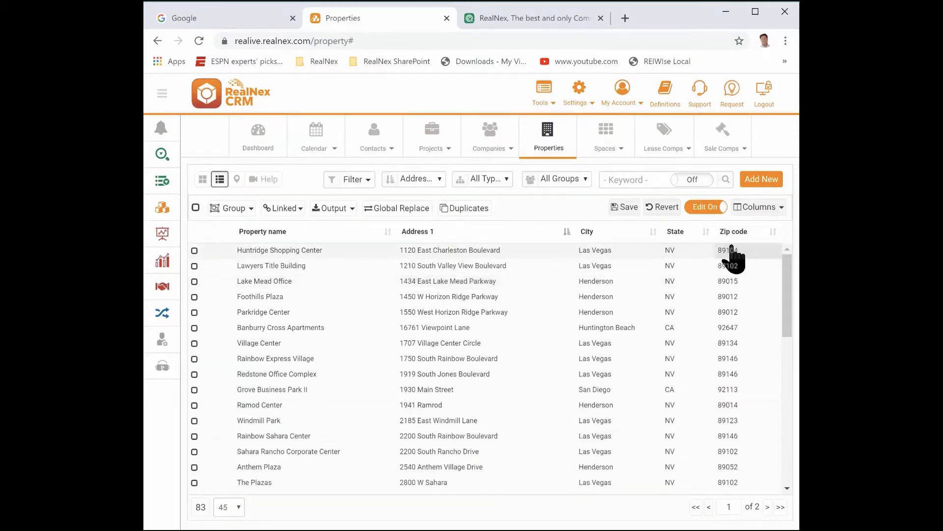
# Add the Latitude and Longitude address fields as columns in the properties list and apply the change
pyautogui.click(766, 210)
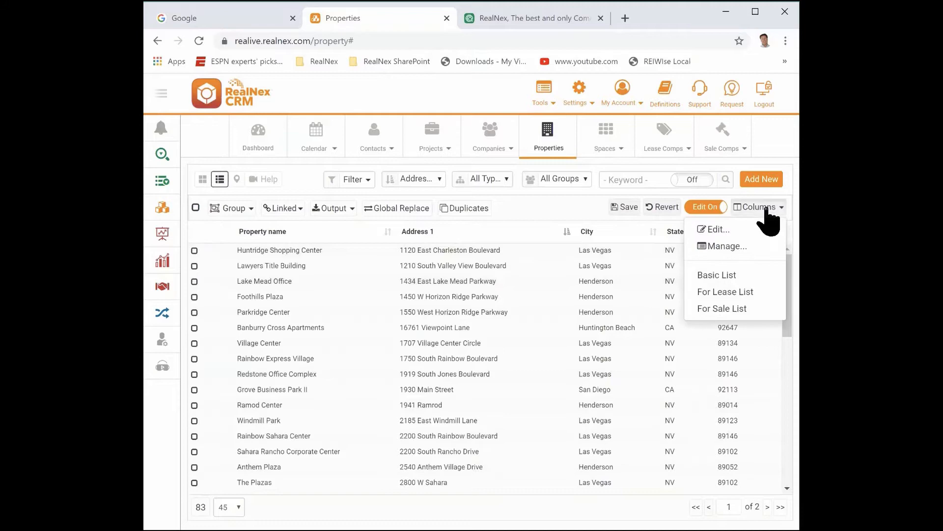
pyautogui.click(718, 227)
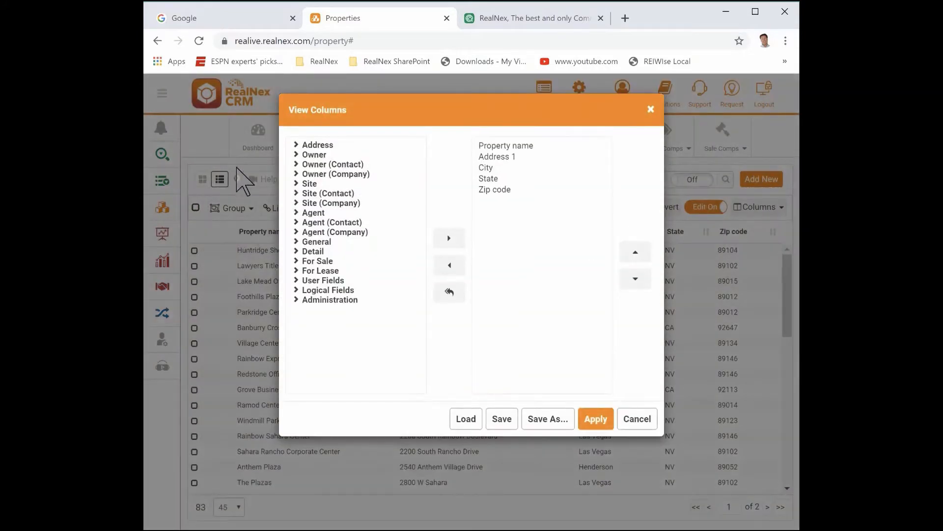
pyautogui.click(296, 145)
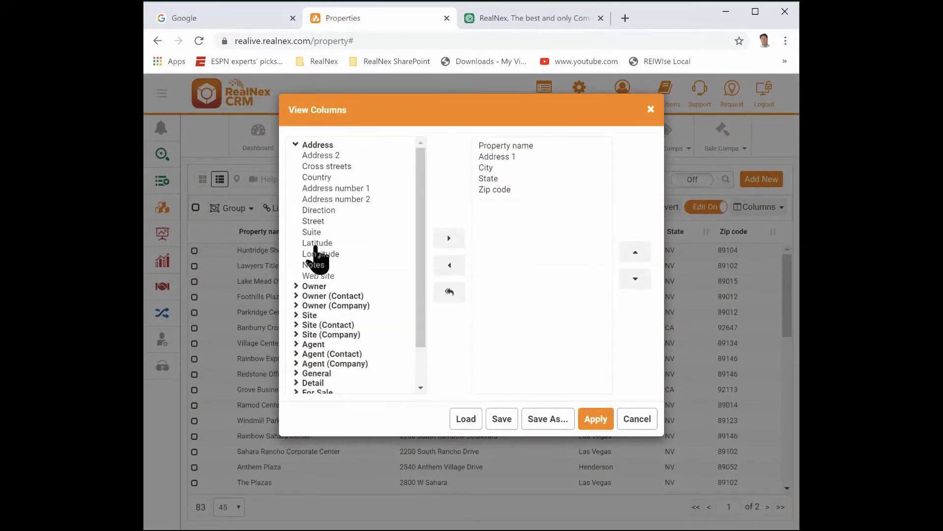
pyautogui.doubleClick(313, 247)
pyautogui.doubleClick(314, 244)
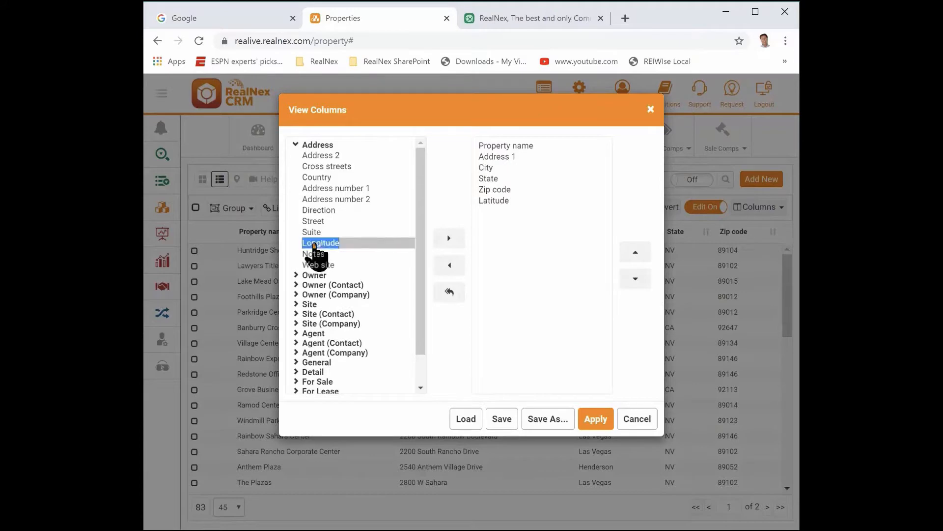
pyautogui.click(596, 419)
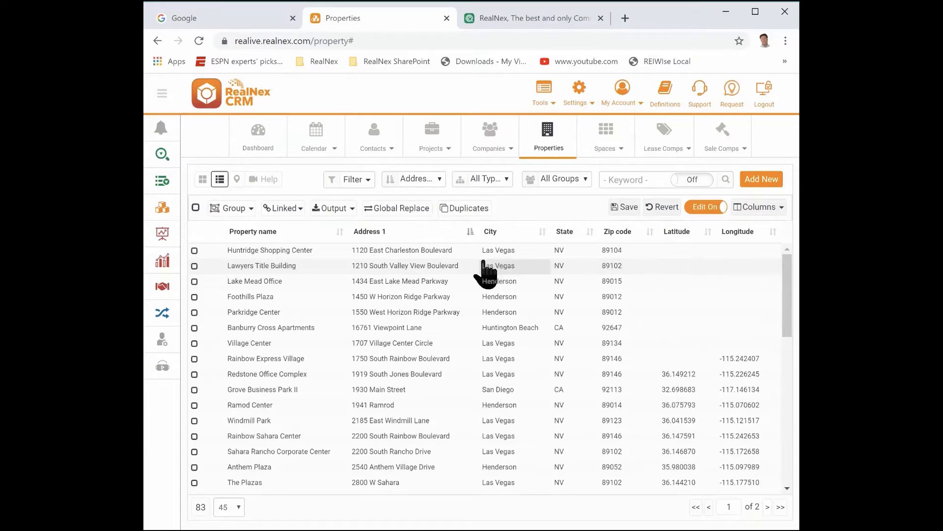
# Fill in coordinates for Lawyers Title Building and Foothills Plaza by editing each Address 1 and choosing the matching Google suggestion
pyautogui.click(426, 268)
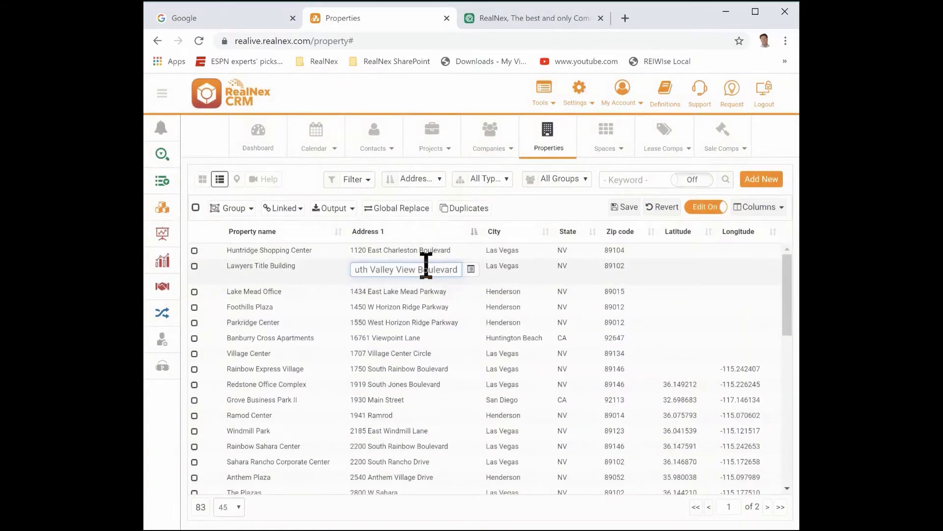
pyautogui.press('BackSpace')
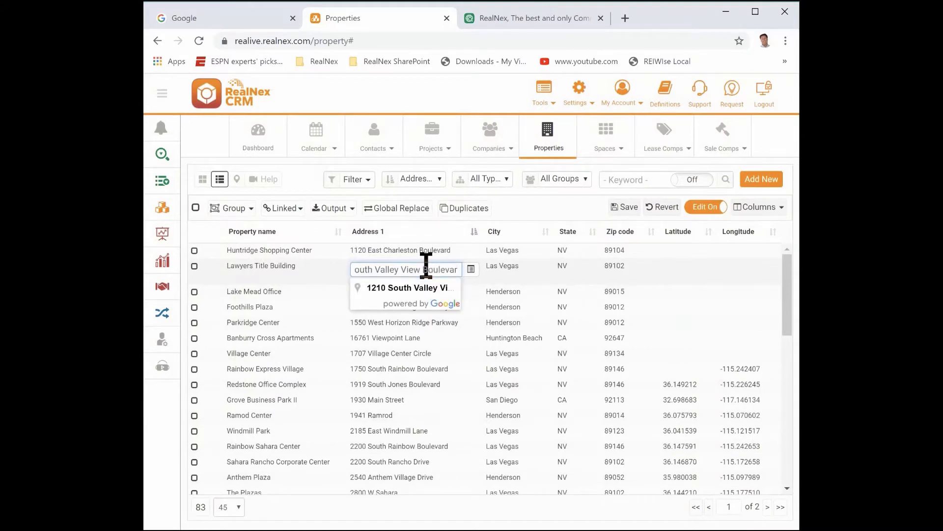
pyautogui.click(400, 295)
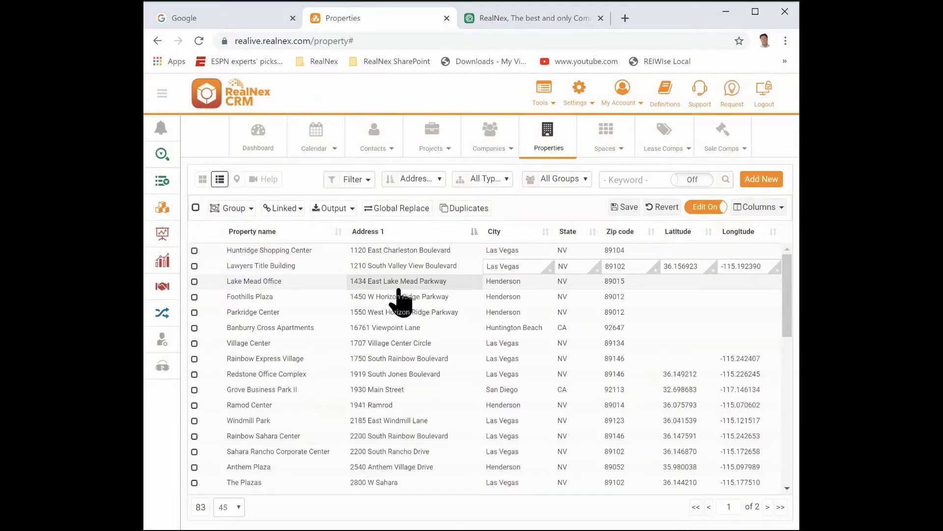
pyautogui.click(398, 294)
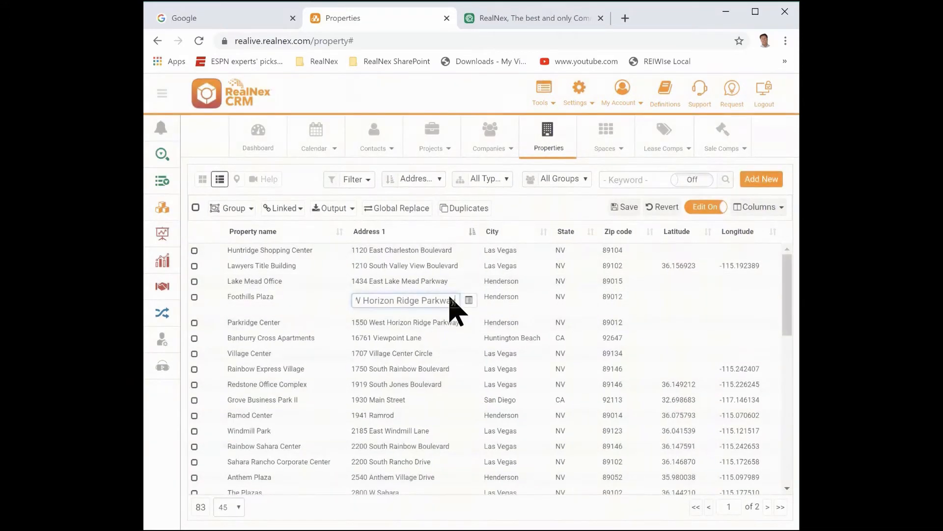
pyautogui.press('BackSpace')
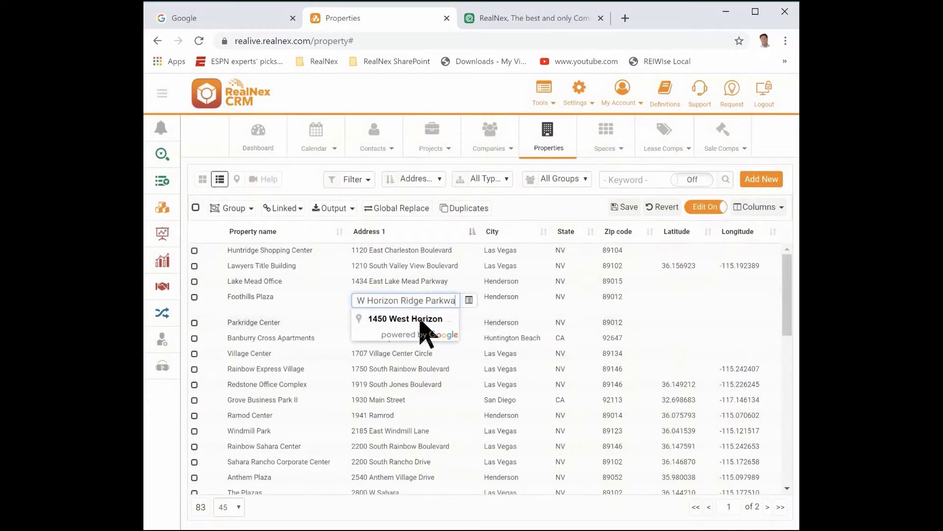
pyautogui.click(421, 321)
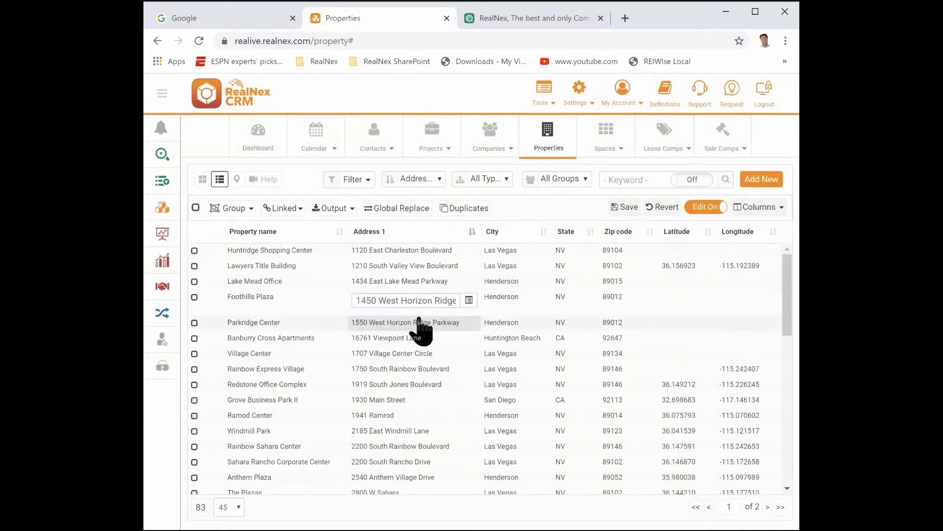
# Fill in coordinates for Parkridge Center and Lake Mead Office by choosing the Google suggestion for each Address 1
pyautogui.click(462, 316)
pyautogui.press('BackSpace')
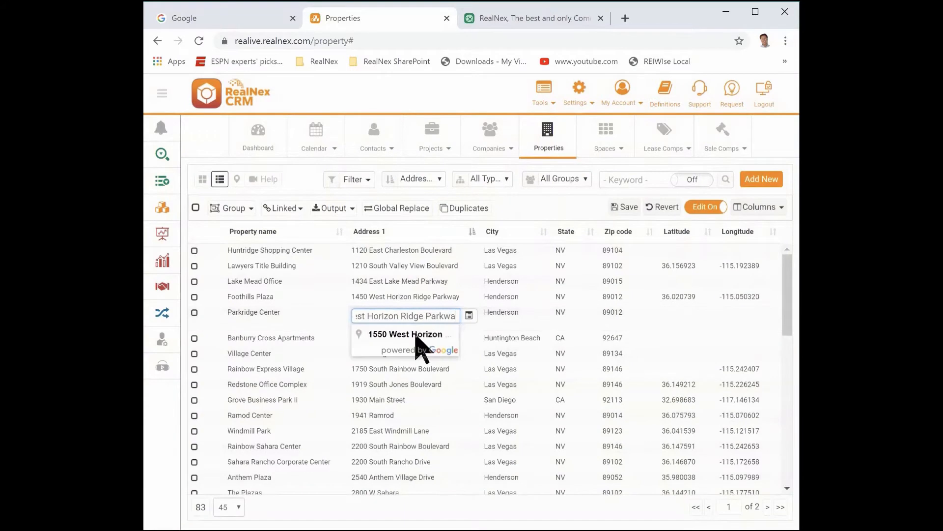
pyautogui.click(416, 336)
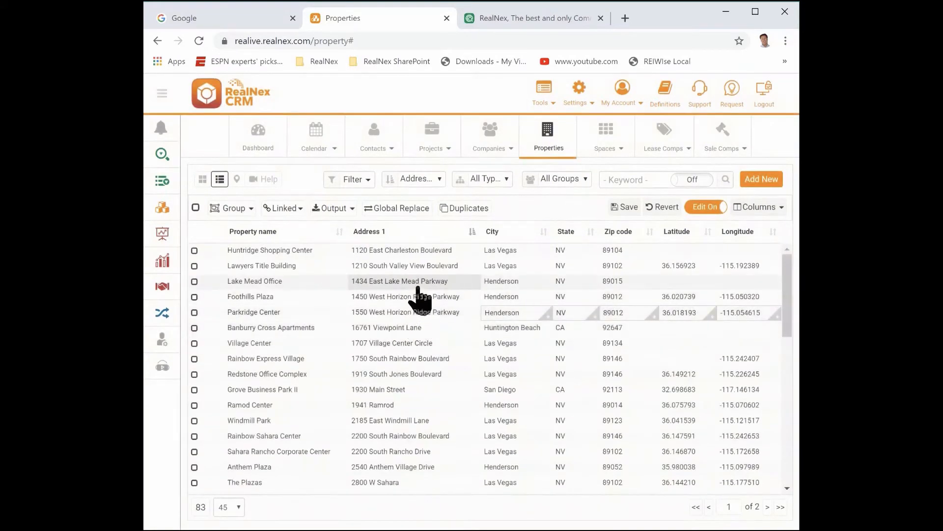
pyautogui.click(421, 287)
pyautogui.press('BackSpace')
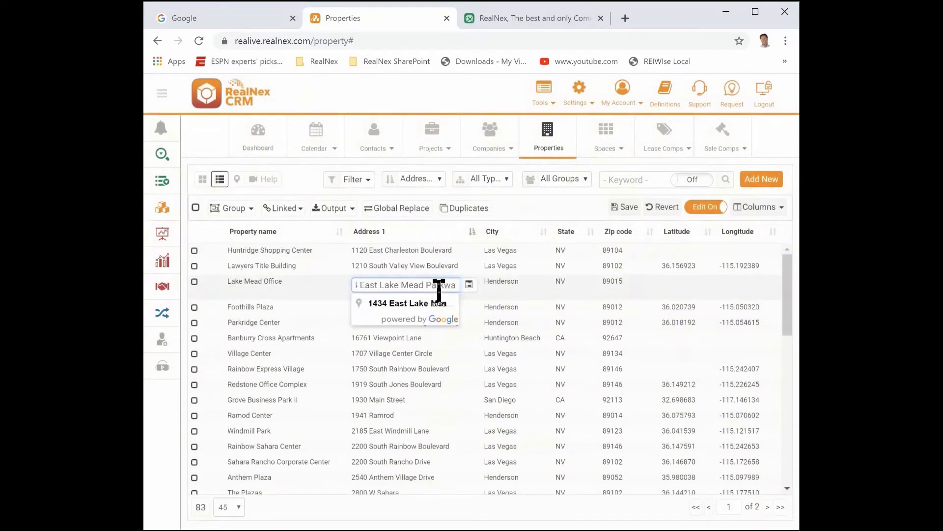
pyautogui.click(436, 305)
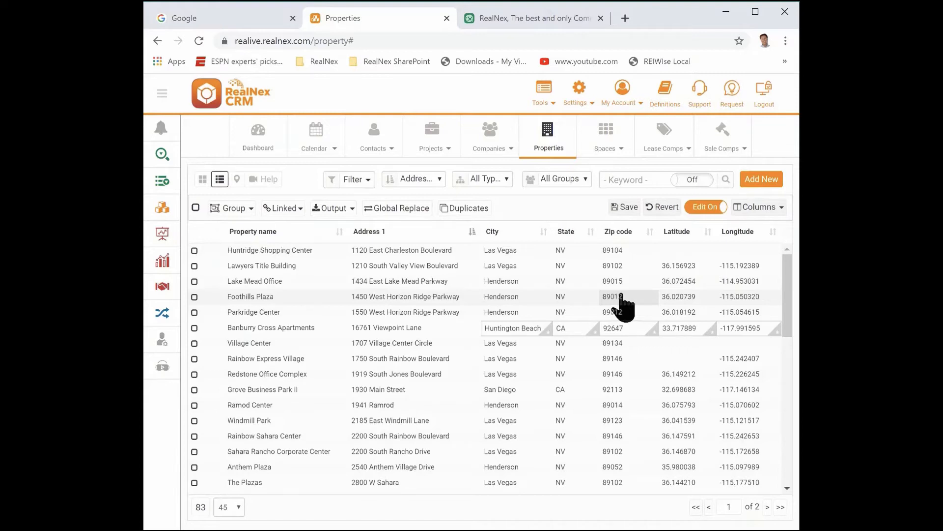
# Open maps.google.com in the third browser tab and find the suggested Greenhaven Drive address in Carlsbad, CA
pyautogui.click(574, 18)
pyautogui.write('maps.google.com')
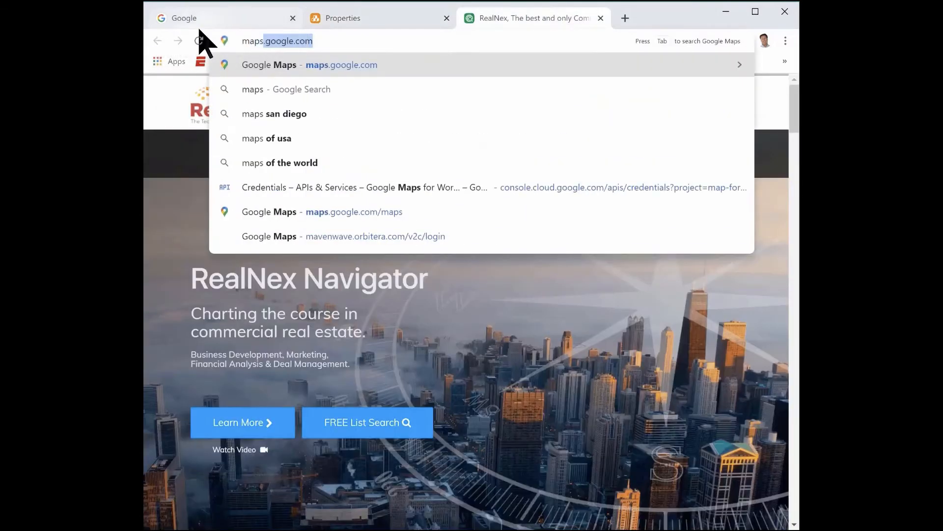
pyautogui.press('Return')
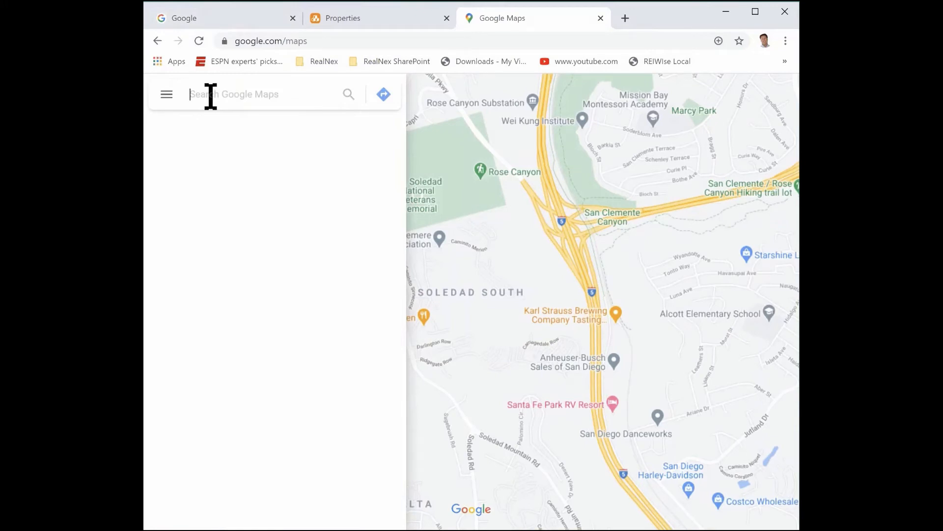
pyautogui.write('6')
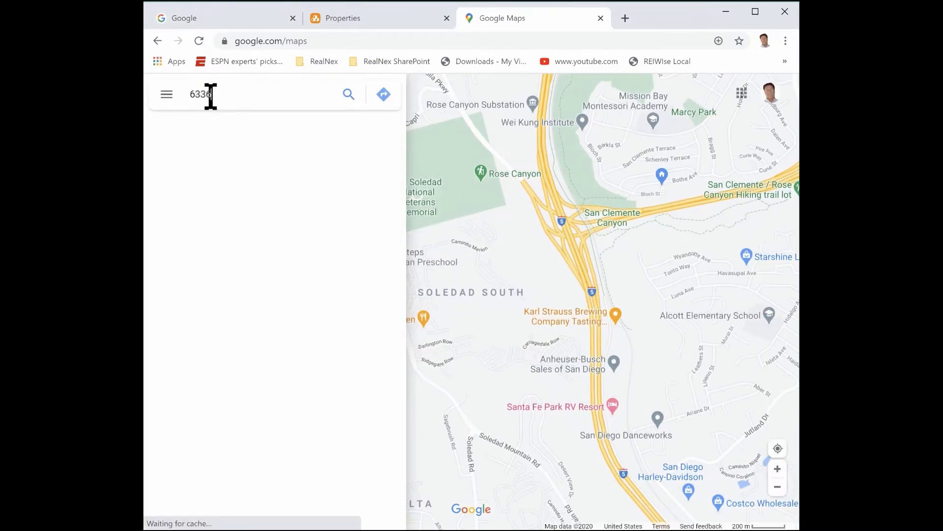
pyautogui.write('330 green')
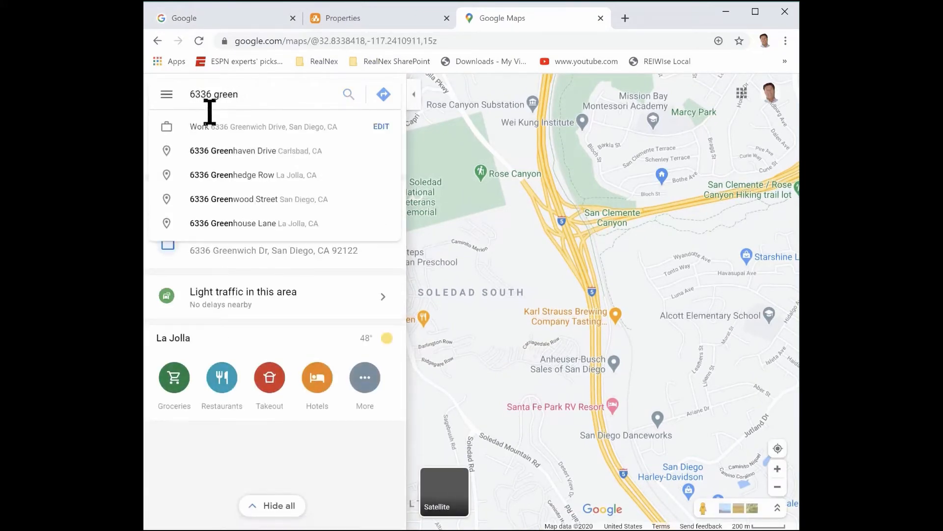
pyautogui.click(234, 157)
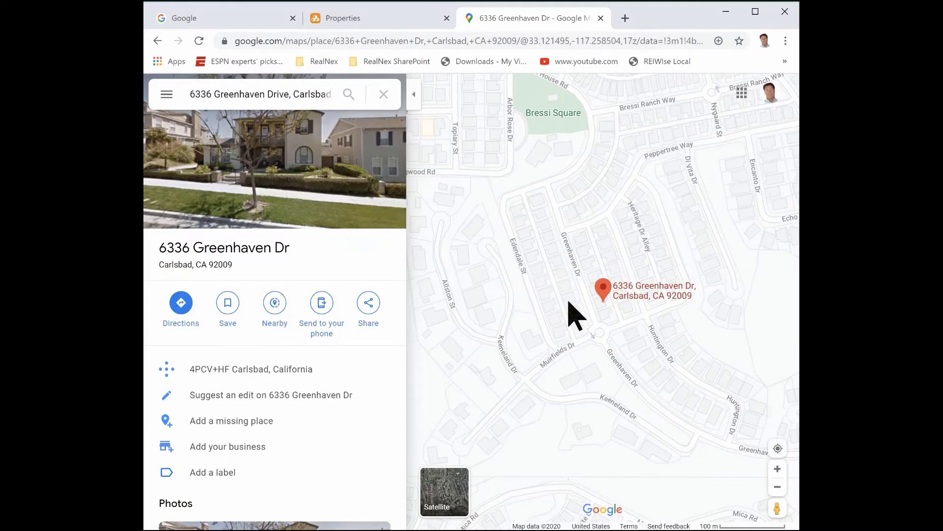
# Mark the open land west of Pacific Ridge School and copy its coordinates, 33.121666, -117.252276
pyautogui.moveTo(567, 303); pyautogui.dragTo(491, 243)
pyautogui.moveTo(567, 279); pyautogui.dragTo(415, 305)
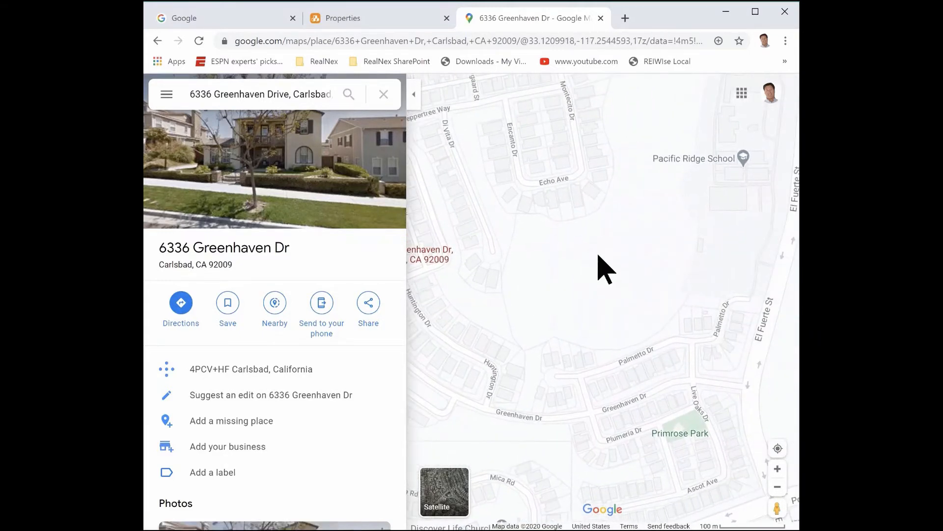
pyautogui.click(603, 254)
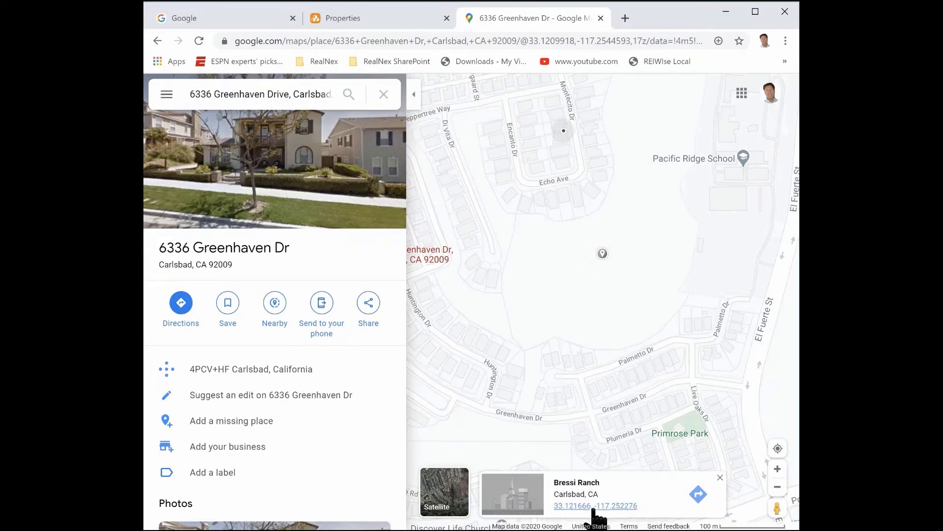
pyautogui.moveTo(554, 506); pyautogui.dragTo(639, 505)
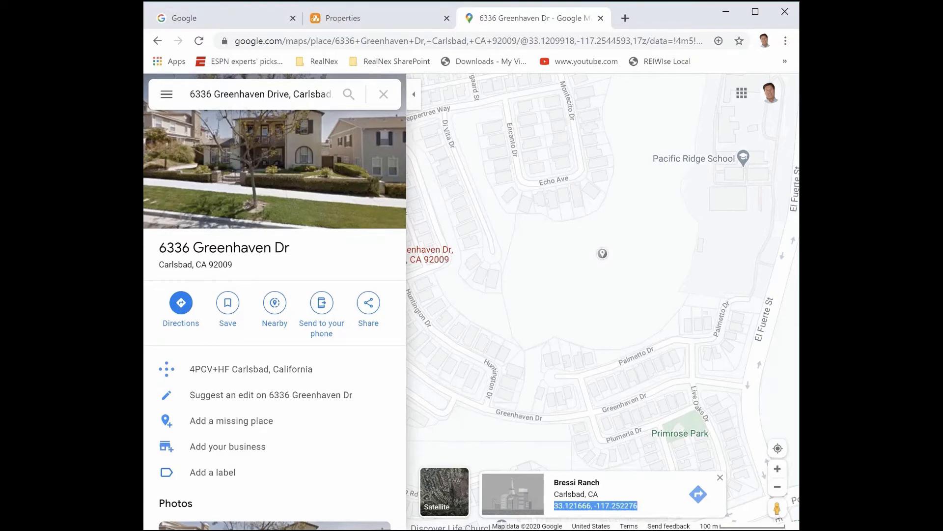
# Switch back to the RealNex Properties list and set Village Center's latitude to 33.121666 from the copied coordinates
pyautogui.click(351, 22)
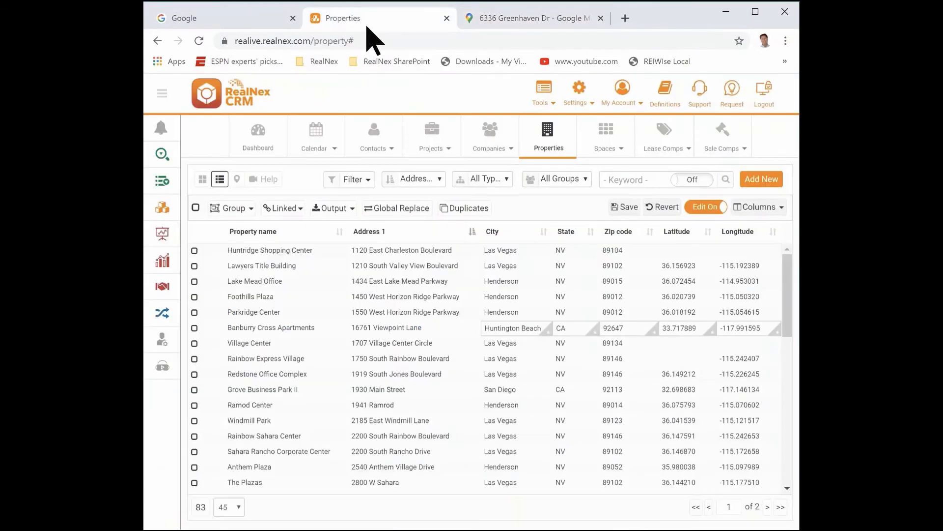
pyautogui.click(676, 344)
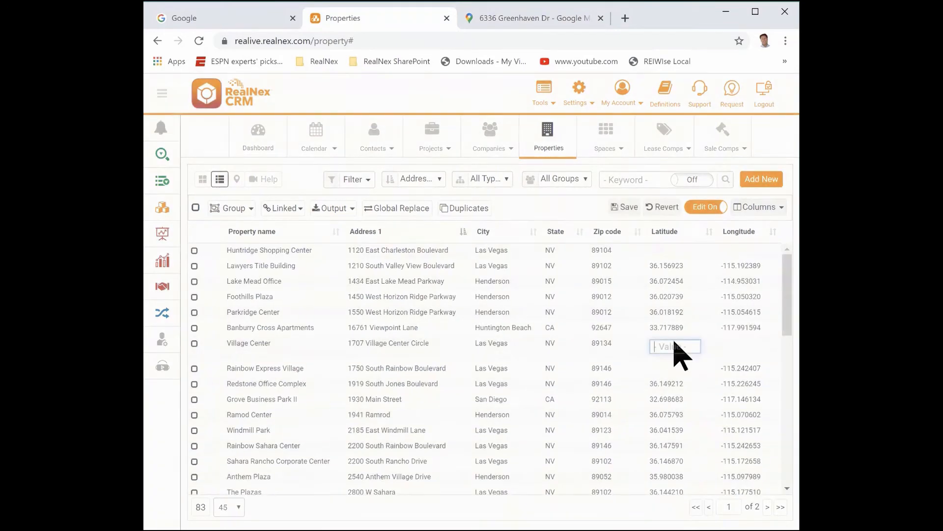
pyautogui.write('17.252276')
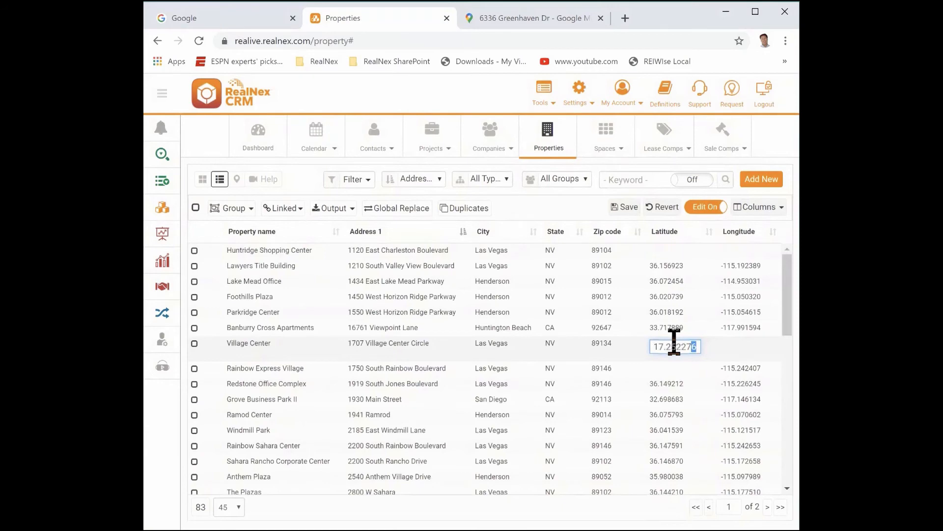
pyautogui.hotkey('shift', 'Left')
pyautogui.hotkey('shift', 'Left')
pyautogui.hotkey('shift', 'Left')
pyautogui.hotkey('shift', 'Left')
pyautogui.hotkey('shift', 'Left')
pyautogui.hotkey('shift', 'Left')
pyautogui.hotkey('shift', 'Left')
pyautogui.hotkey('shift', 'Left')
pyautogui.write('33.121666')
pyautogui.click(731, 347)
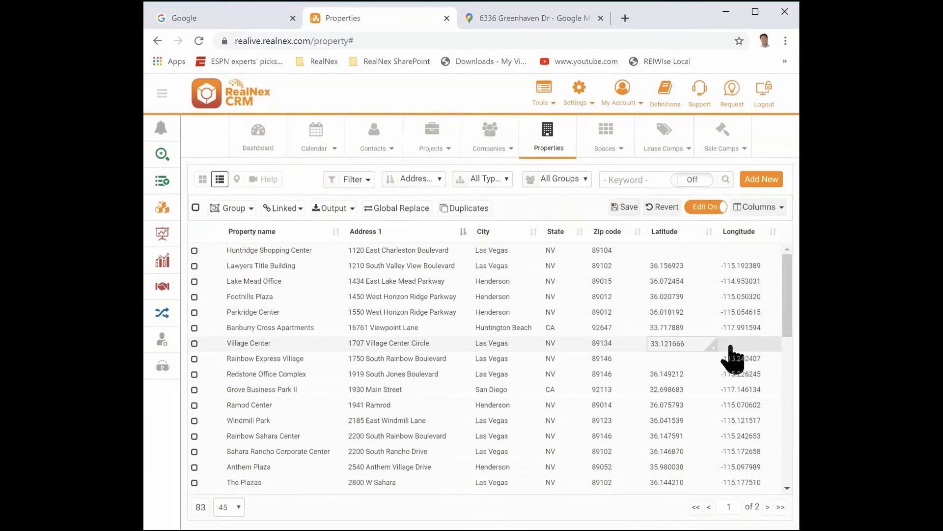
# Set Village Center's longitude to -117.252276 from the copied coordinates
pyautogui.click(731, 346)
pyautogui.write('17.252276')
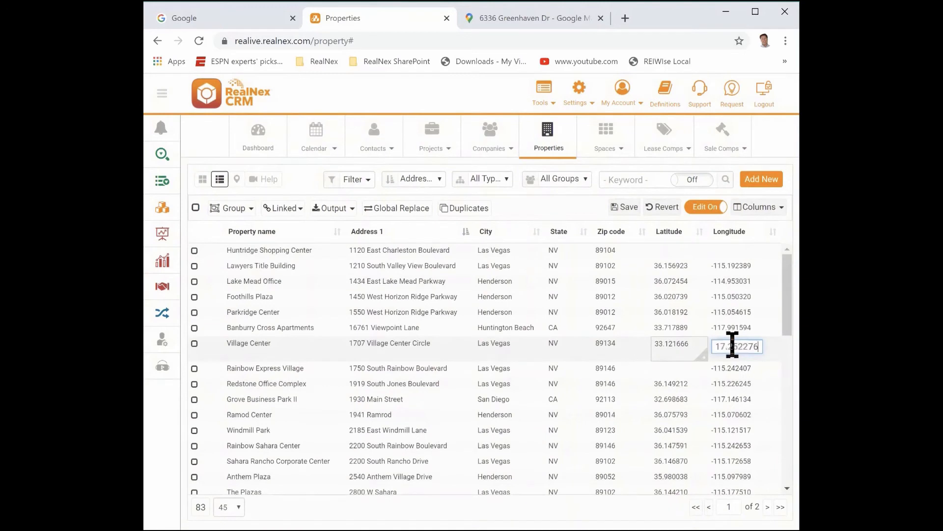
pyautogui.click(617, 366)
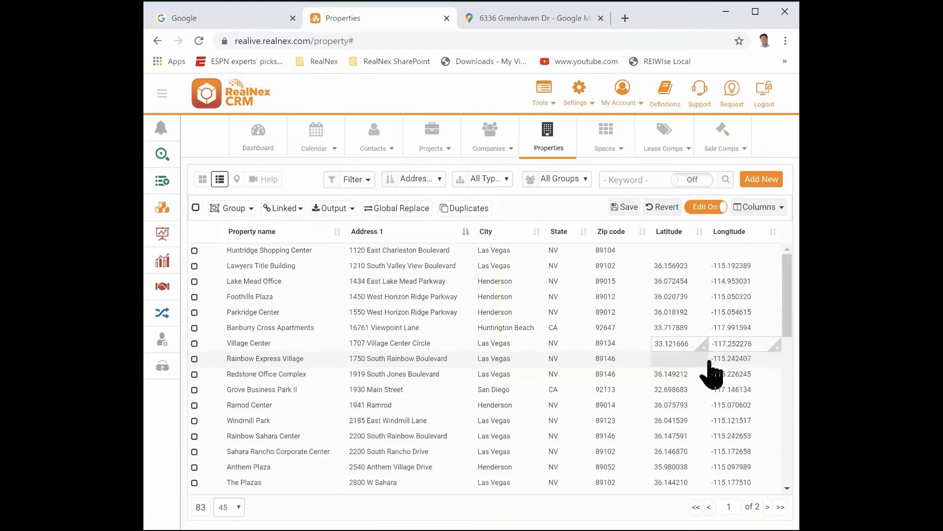
# Fill in Rainbow Express Village's coordinates using the first Google suggestion for its Address 1, and open Grove Business Park II's Address 1 for editing
pyautogui.click(456, 359)
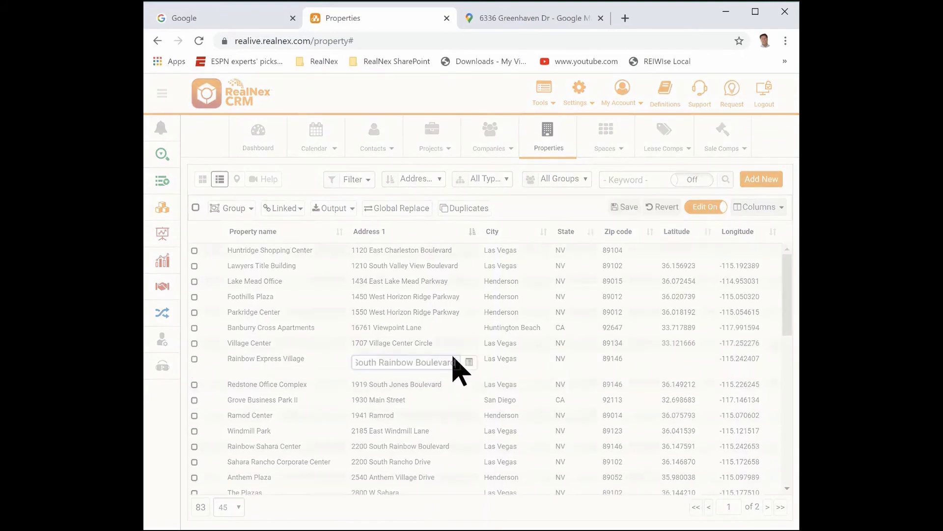
pyautogui.press('BackSpace')
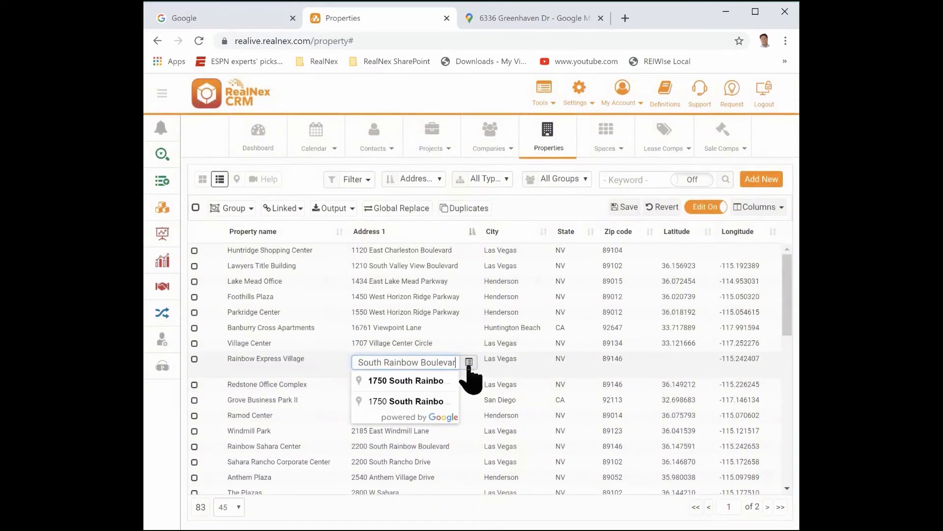
pyautogui.click(421, 382)
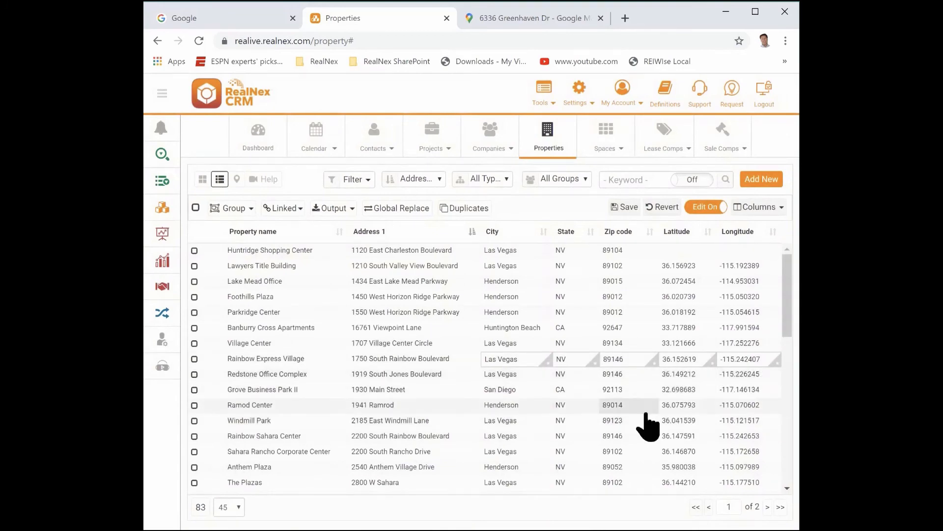
pyautogui.click(448, 391)
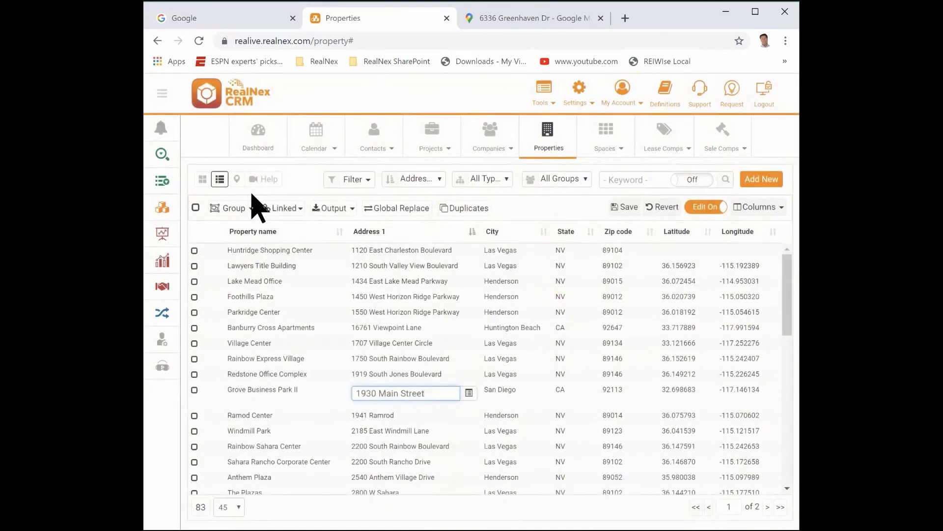
# Check the updated properties on the map, and review the latitude and longitude columns further down the list
pyautogui.click(236, 179)
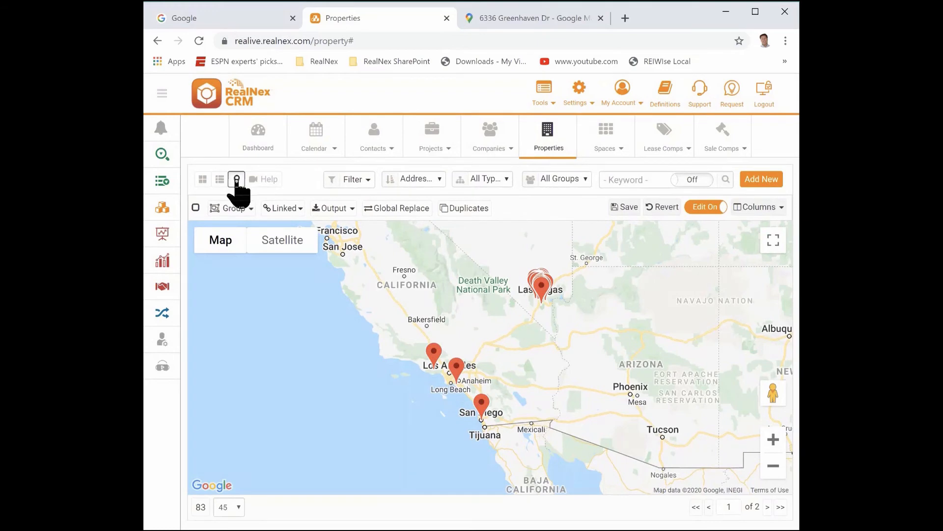
pyautogui.click(219, 180)
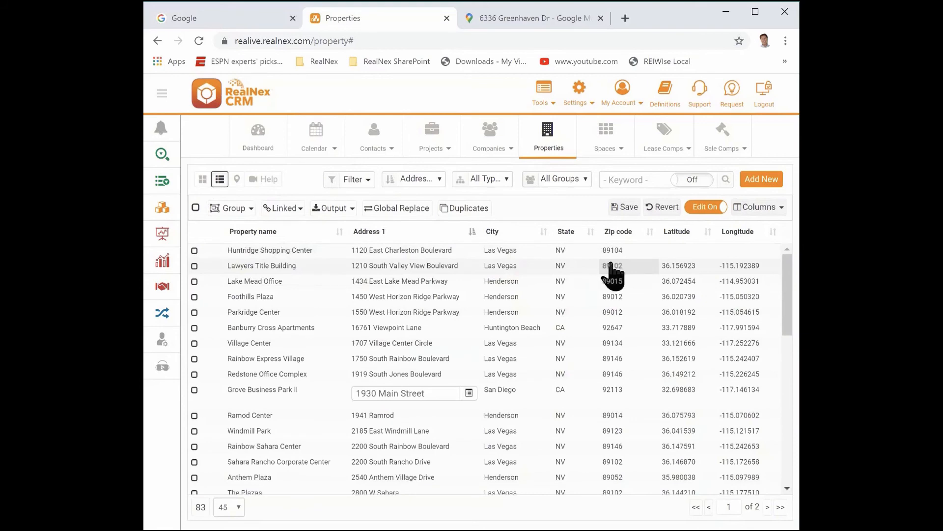
pyautogui.scroll(-1, 631, 430)
pyautogui.scroll(-3, 633, 437)
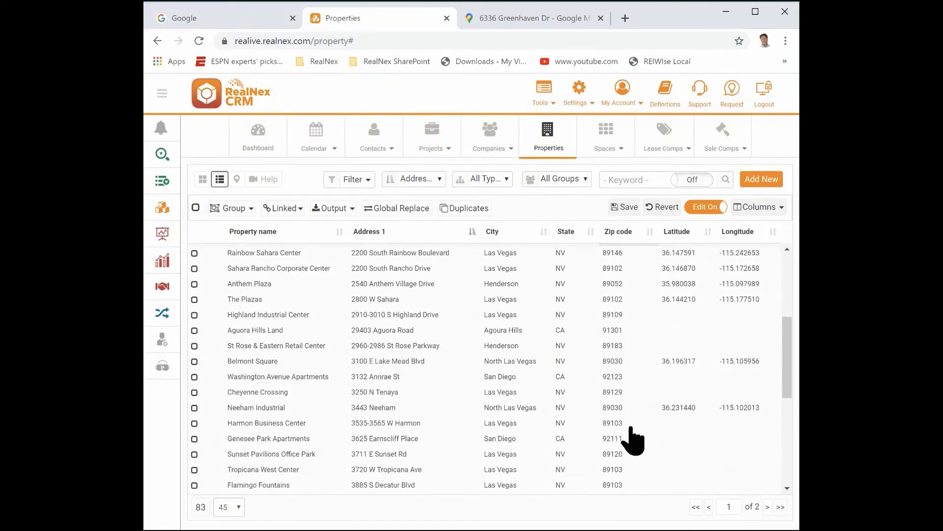